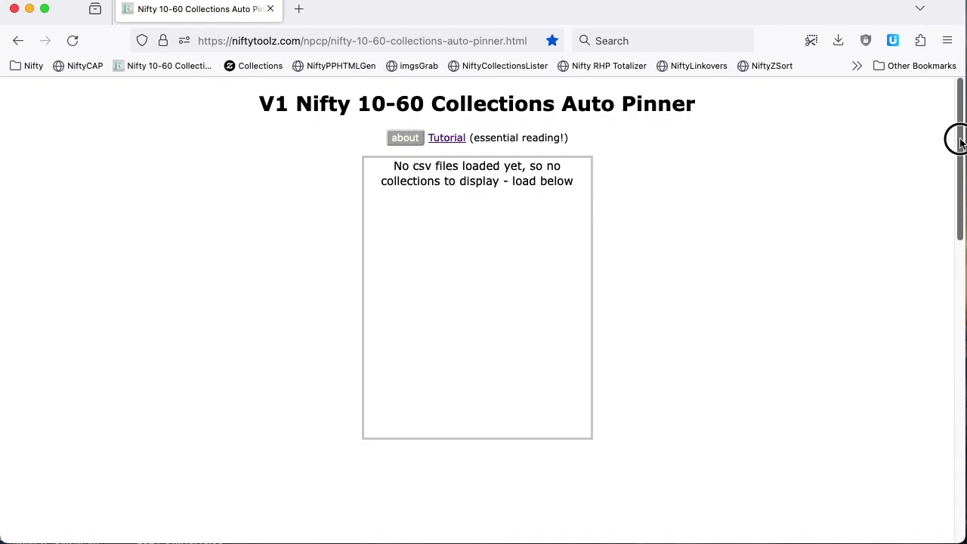
# Scroll through the empty auto pinner page, then bring up a second Firefox window on a New Tab.
pyautogui.moveTo(957, 138); pyautogui.dragTo(956, 312)
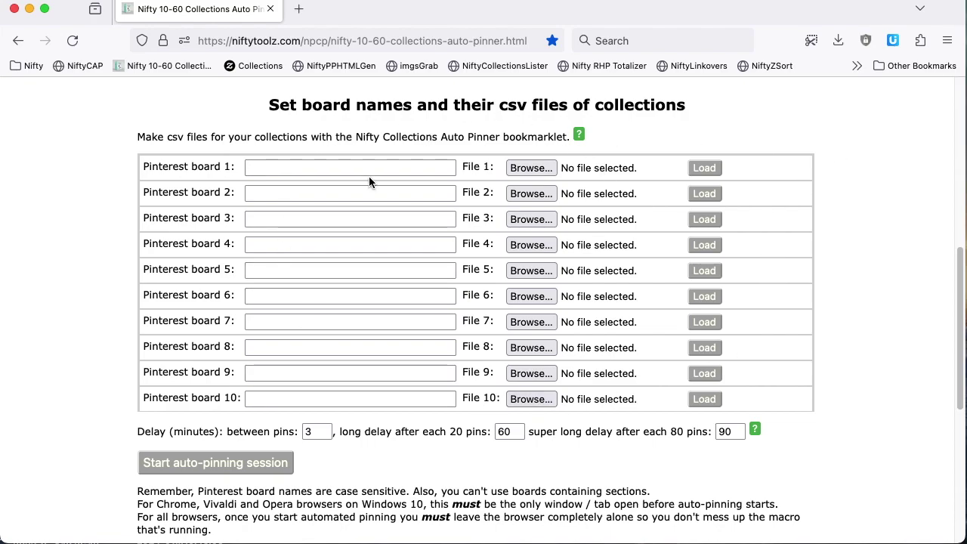
pyautogui.scroll(-5, 919, 303)
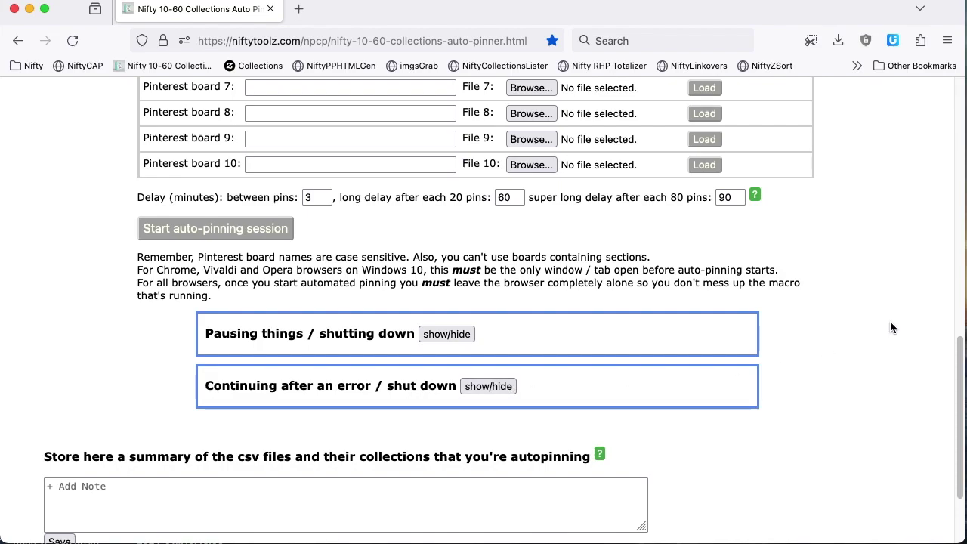
pyautogui.scroll(-5, 748, 357)
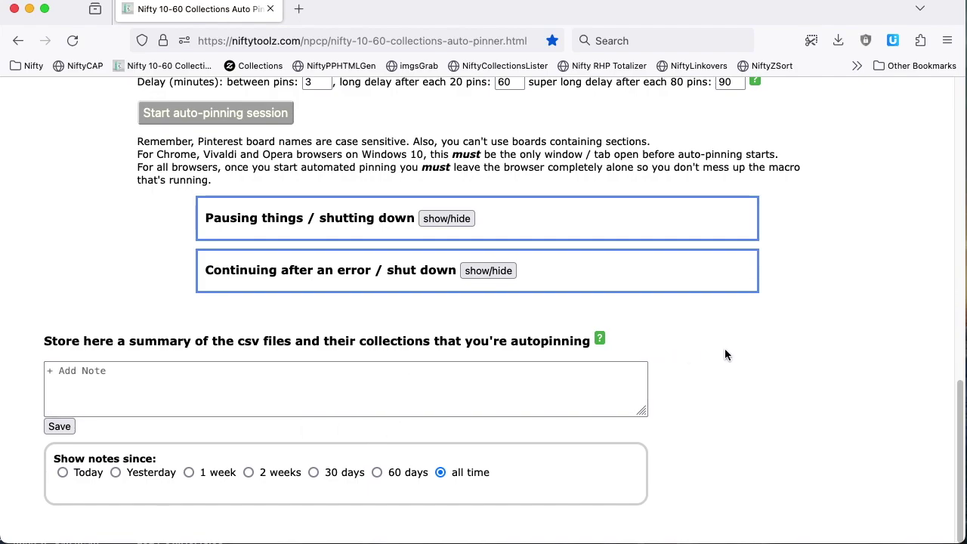
pyautogui.scroll(15, 848, 375)
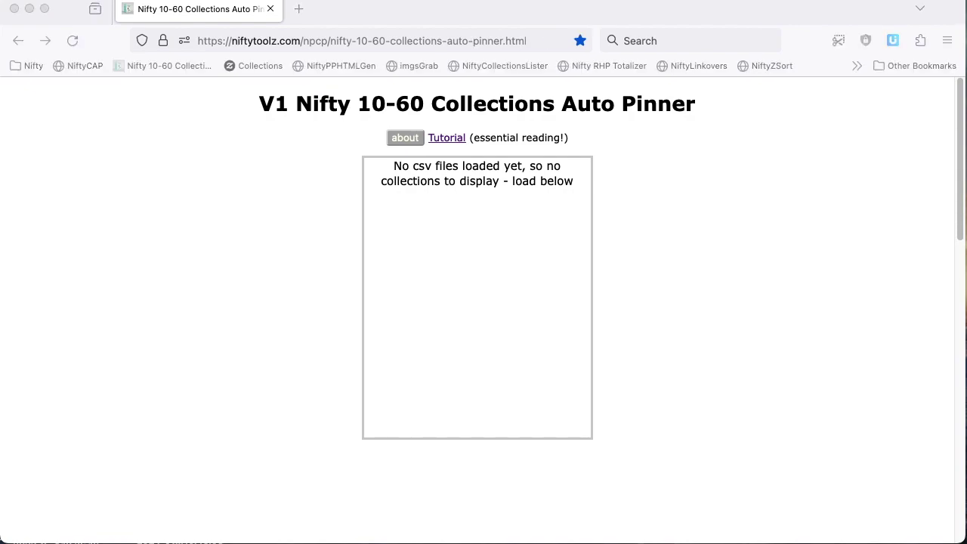
pyautogui.moveTo(915, 543); pyautogui.dragTo(698, 18)
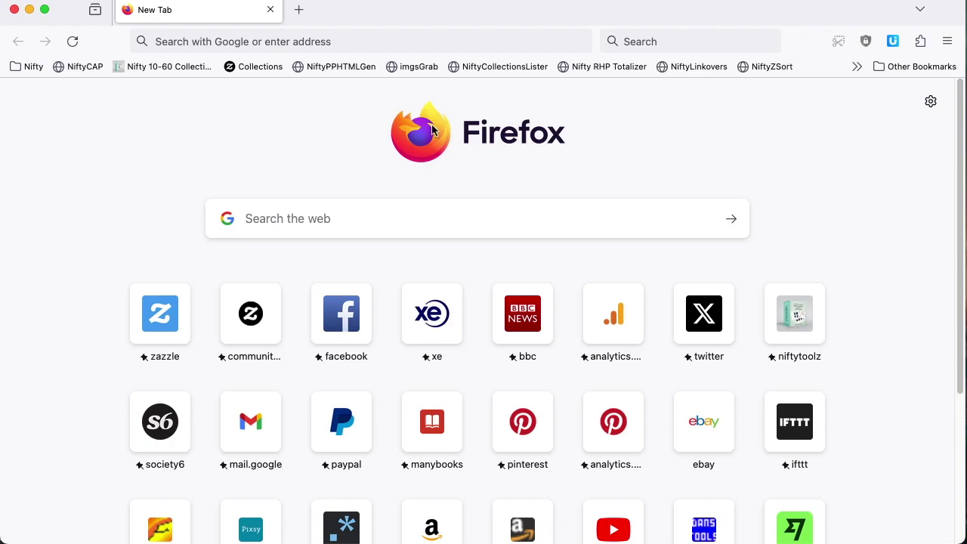
# Load Zazzle's Trending Collections page from the Collections bookmark and focus the collections search box.
pyautogui.click(234, 67)
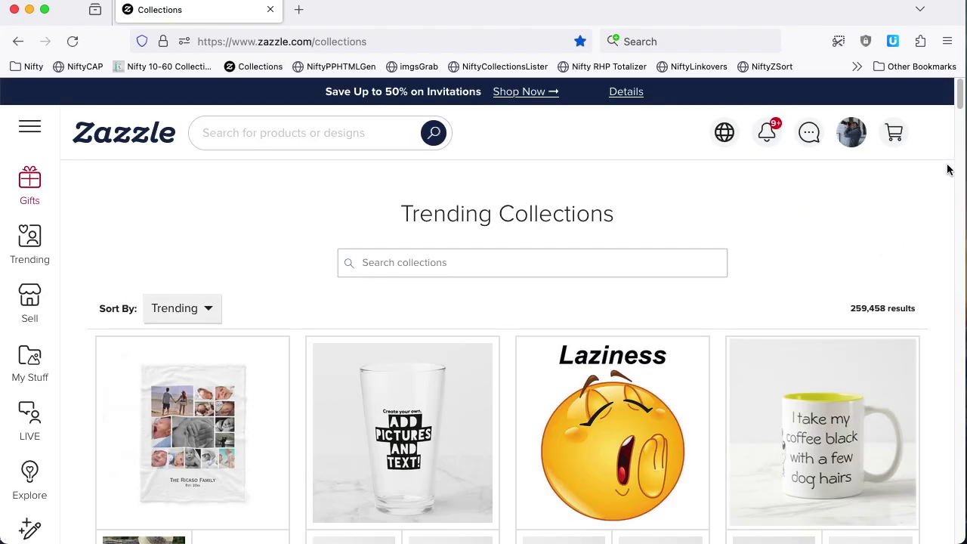
pyautogui.moveTo(960, 97)
pyautogui.mouseDown()
pyautogui.moveTo(949, 541)
pyautogui.moveTo(947, 84)
pyautogui.mouseUp()
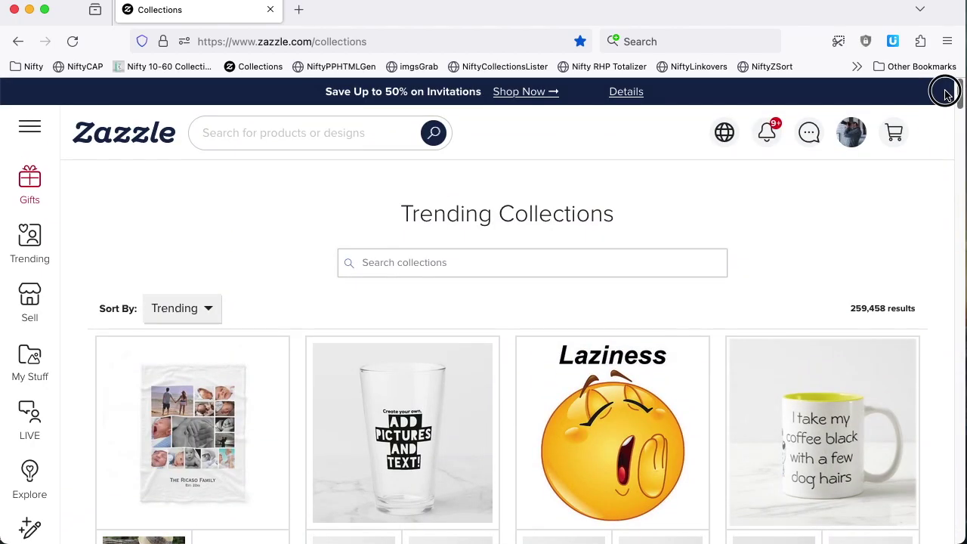
pyautogui.click(603, 260)
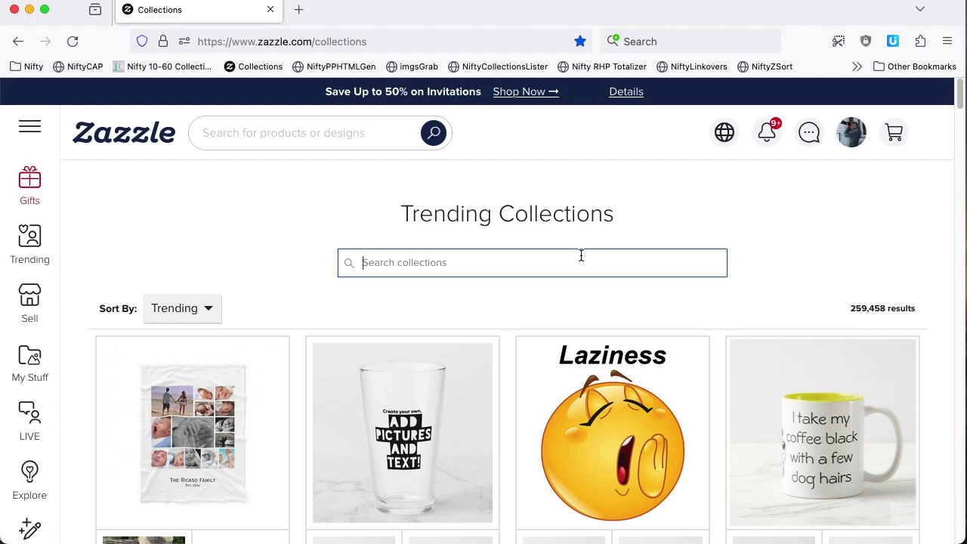
# Search Zazzle collections for 'cute animals' and scroll through the 3,538 results.
pyautogui.write('cute p')
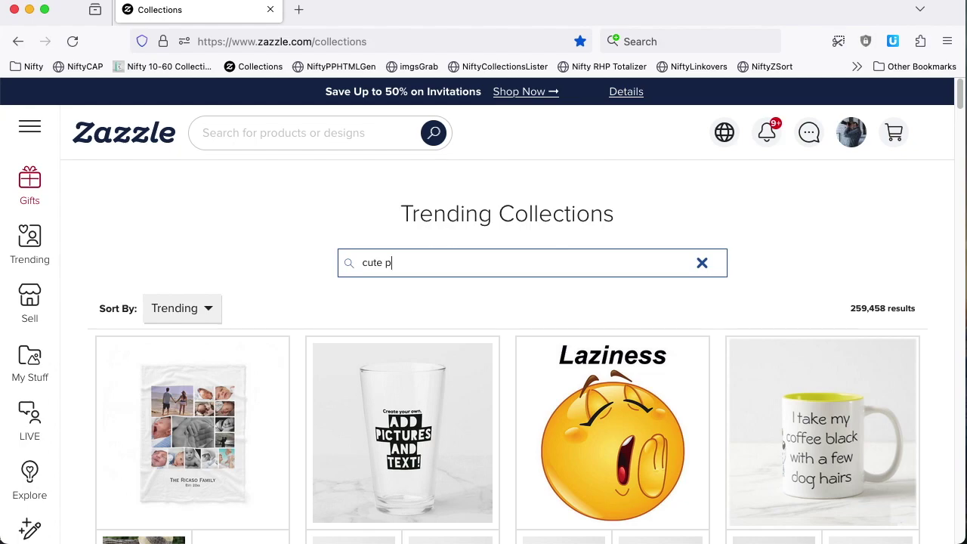
pyautogui.press('BackSpace')
pyautogui.write('animals')
pyautogui.press('Return')
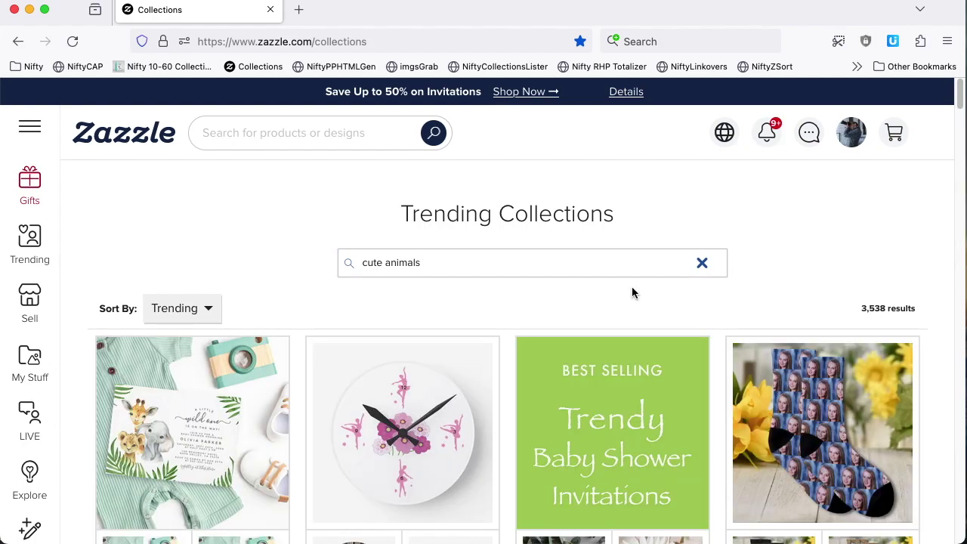
pyautogui.scroll(-15, 827, 271)
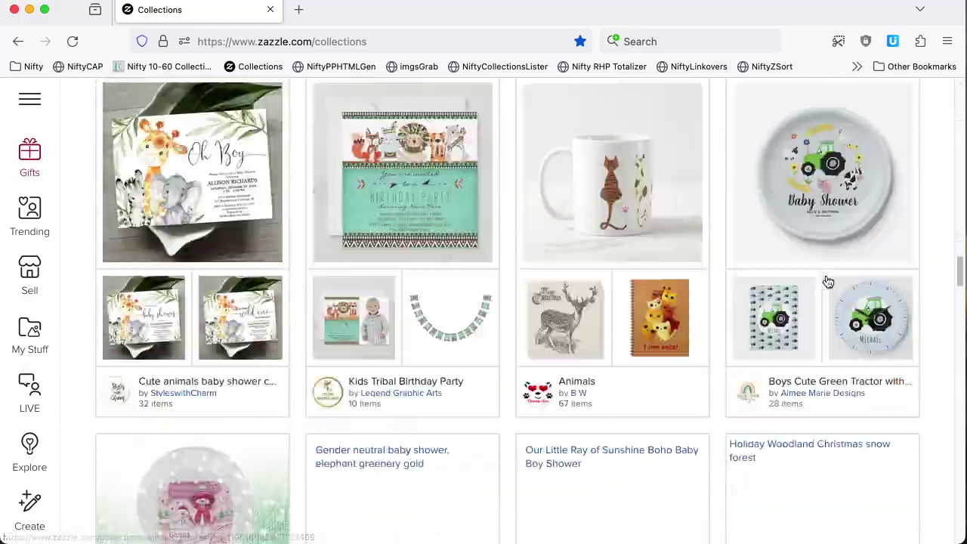
pyautogui.scroll(-15, 828, 282)
pyautogui.scroll(20, 827, 281)
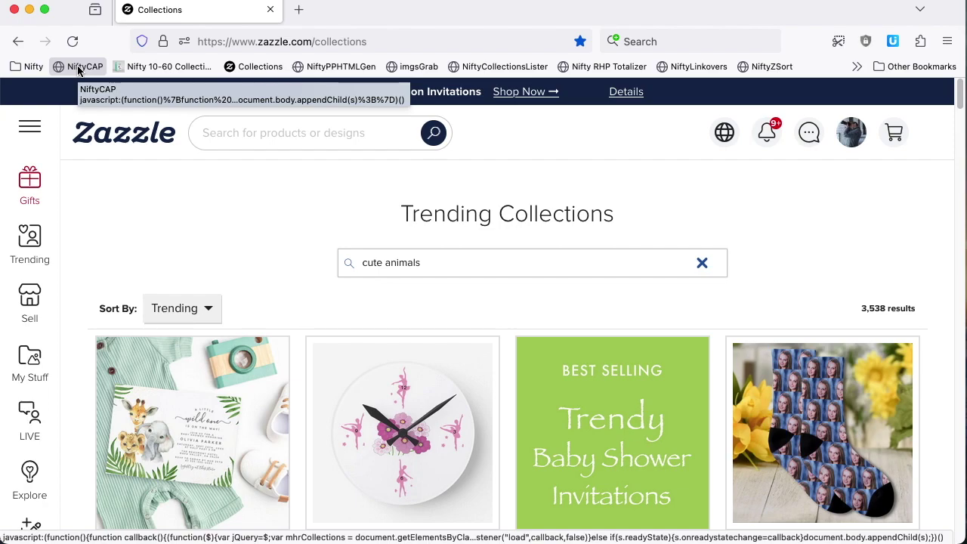
# Run the NiftyCAP bookmarklet with '_cute_animals' appended to the tracking code and begin loading collections.
pyautogui.click(79, 68)
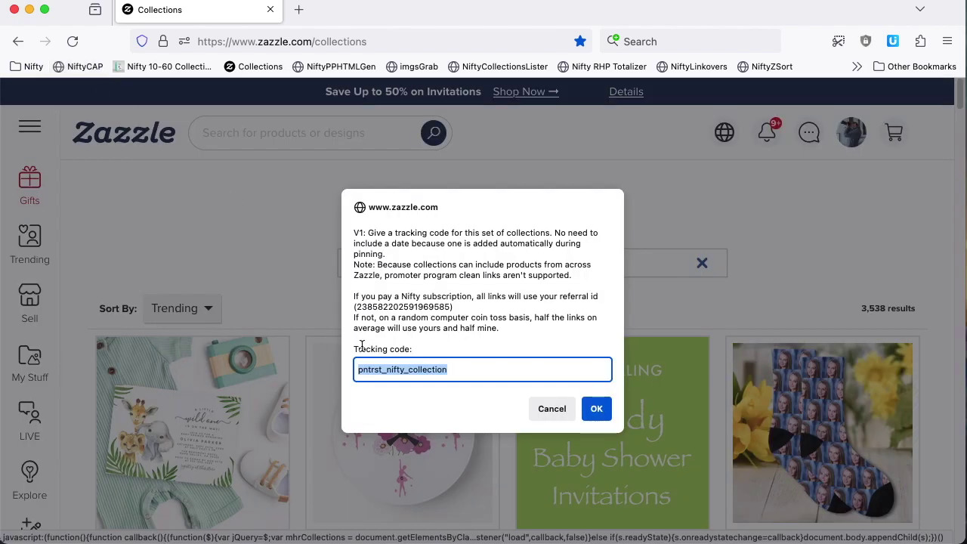
pyautogui.click(473, 372)
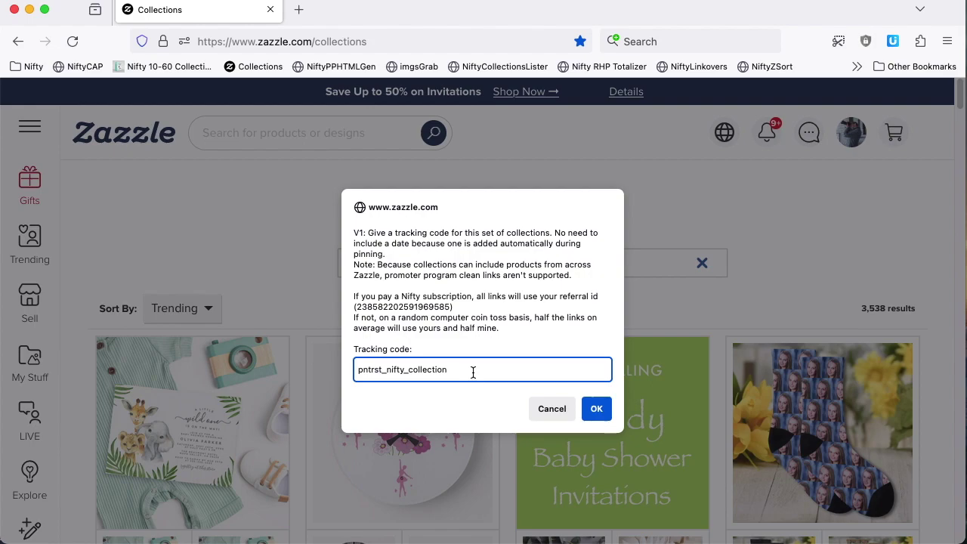
pyautogui.write('_cute_animals')
pyautogui.click(607, 407)
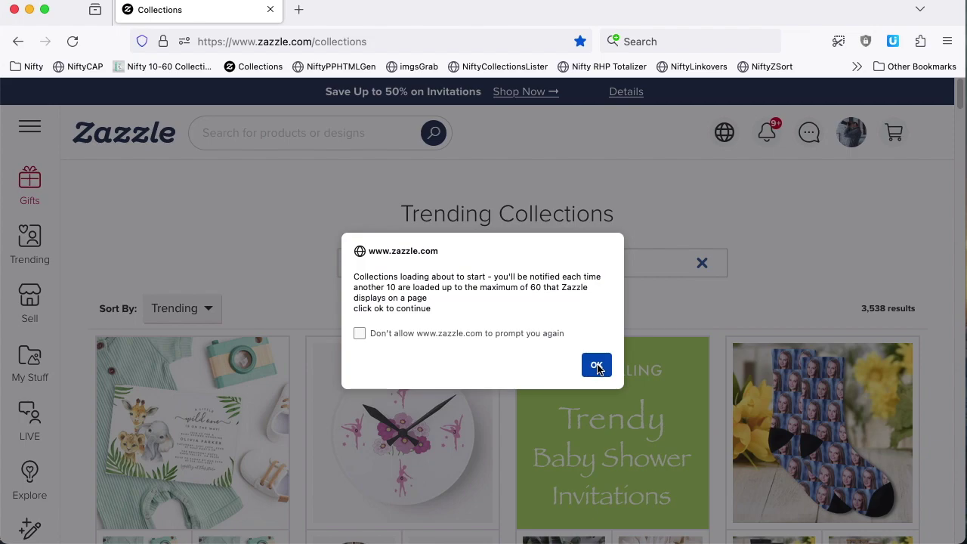
pyautogui.click(597, 366)
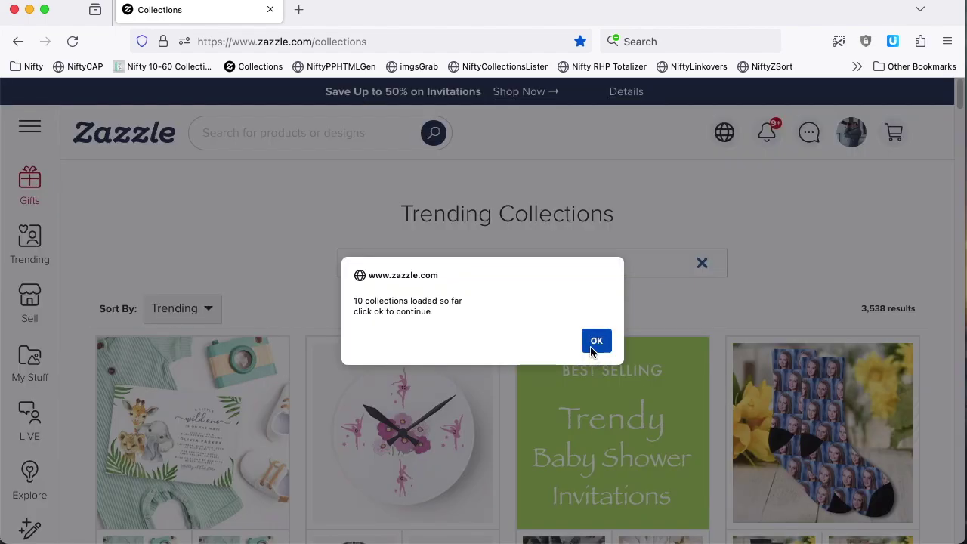
# Acknowledge each progress alert until 60 collections download as data.csv, then close the Zazzle window.
pyautogui.click(597, 344)
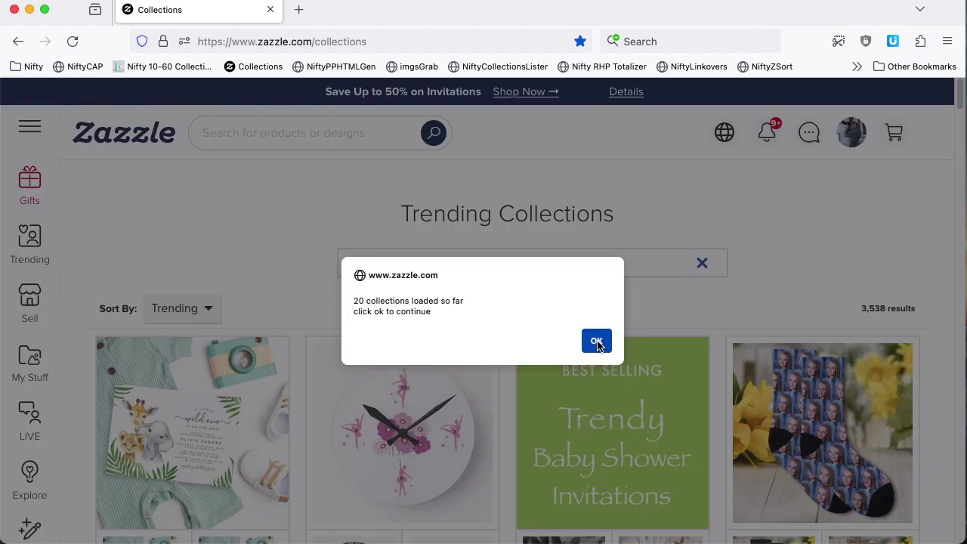
pyautogui.click(597, 344)
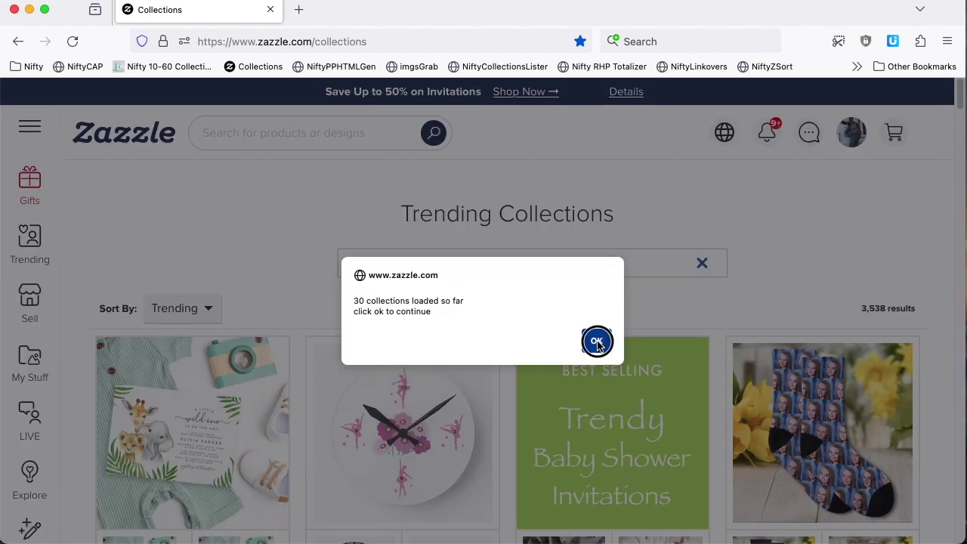
pyautogui.click(597, 342)
pyautogui.click(597, 343)
pyautogui.click(597, 344)
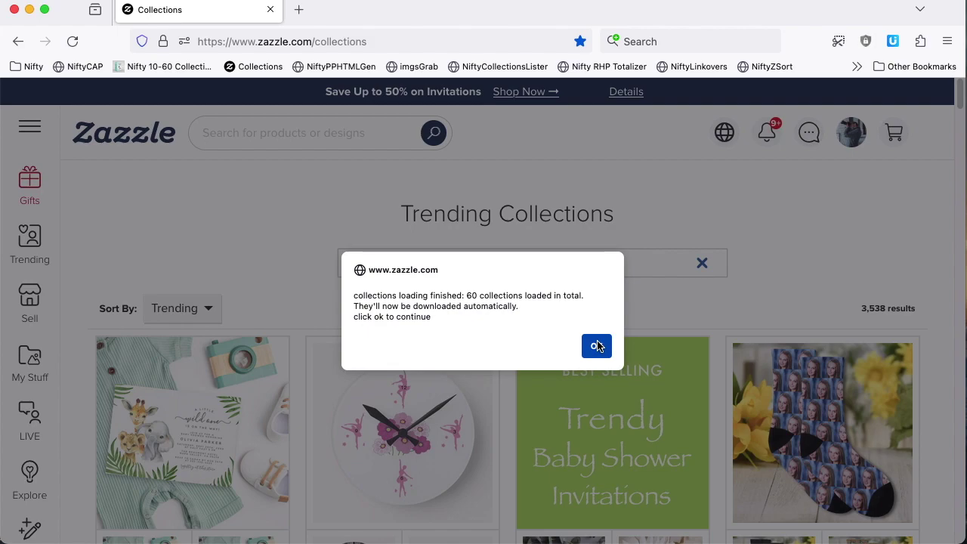
pyautogui.click(597, 346)
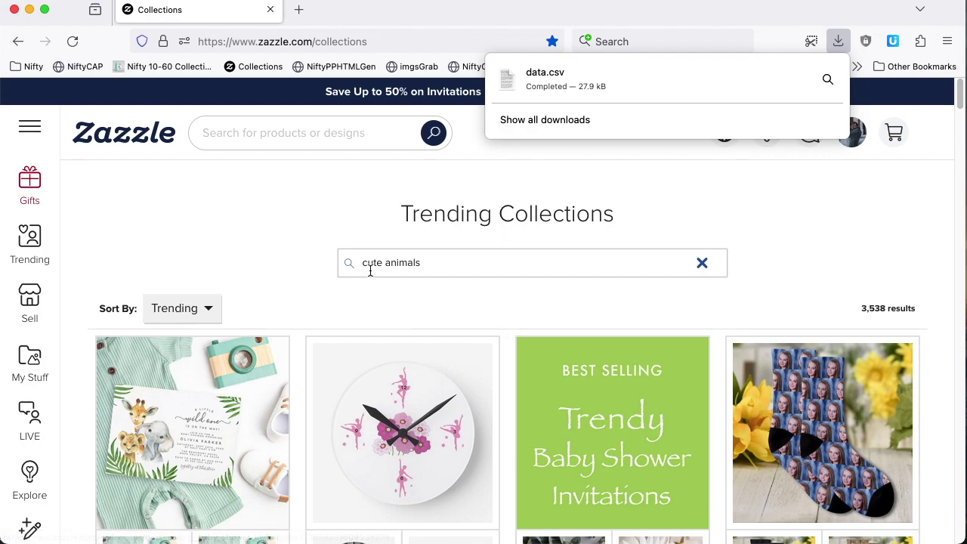
pyautogui.click(15, 10)
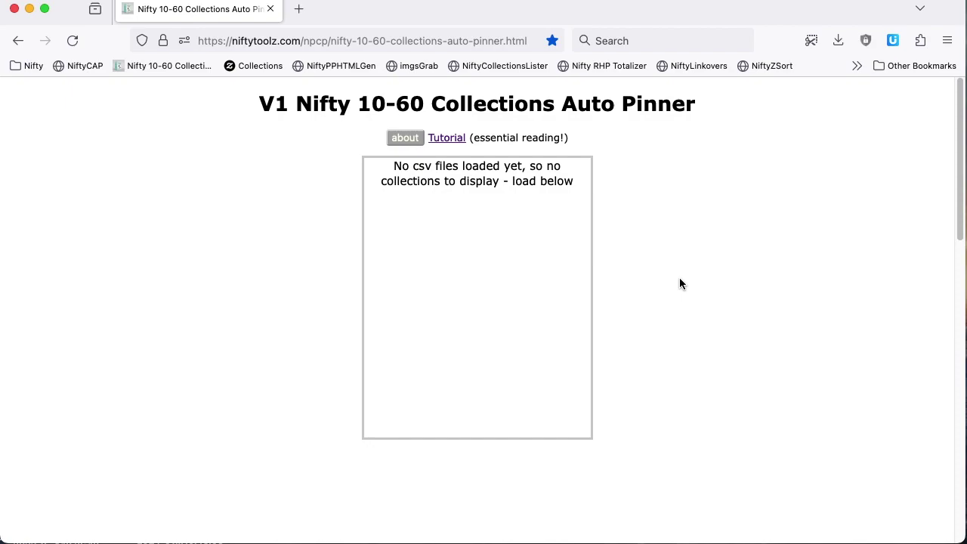
# Name Pinterest board 1 'Cute Animals' and choose data.csv from Downloads as File 1.
pyautogui.scroll(-5, 715, 281)
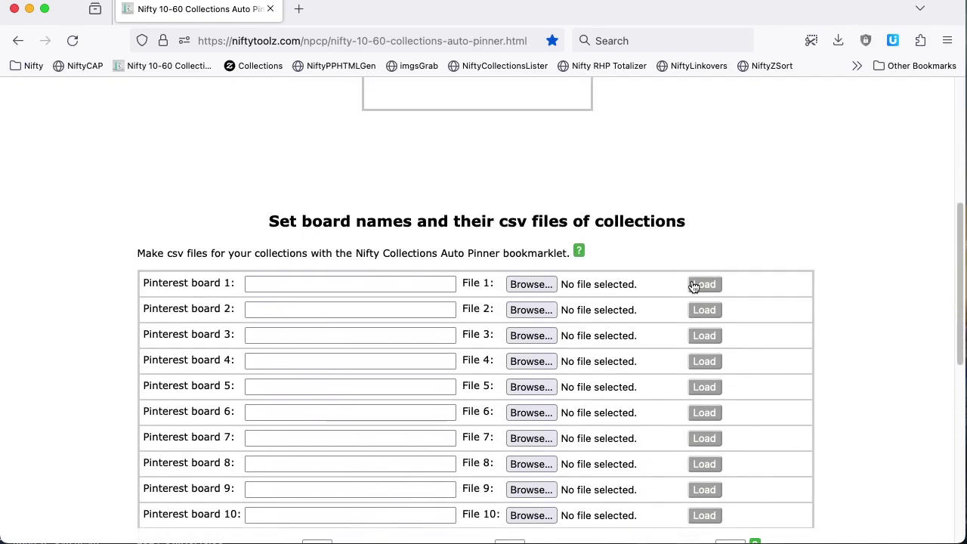
pyautogui.click(349, 287)
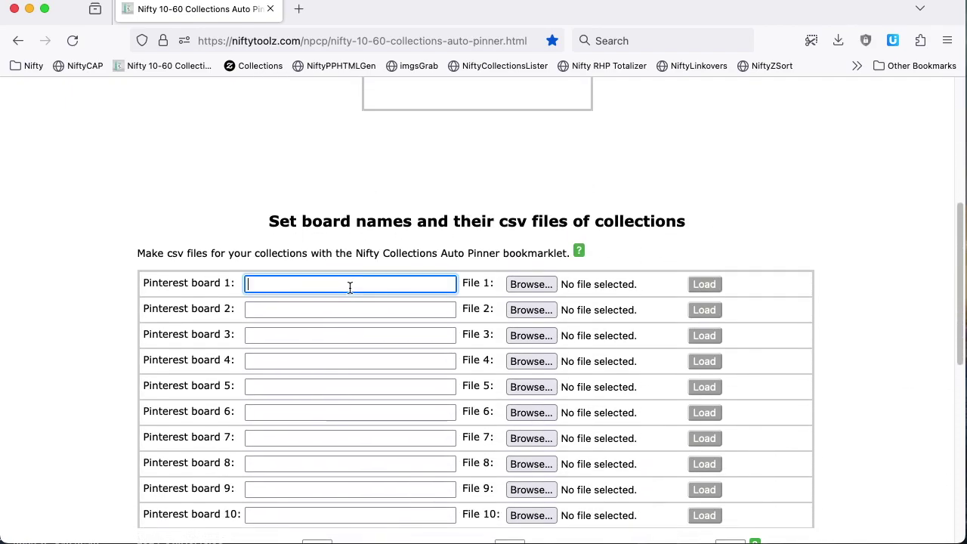
pyautogui.write('Cute ')
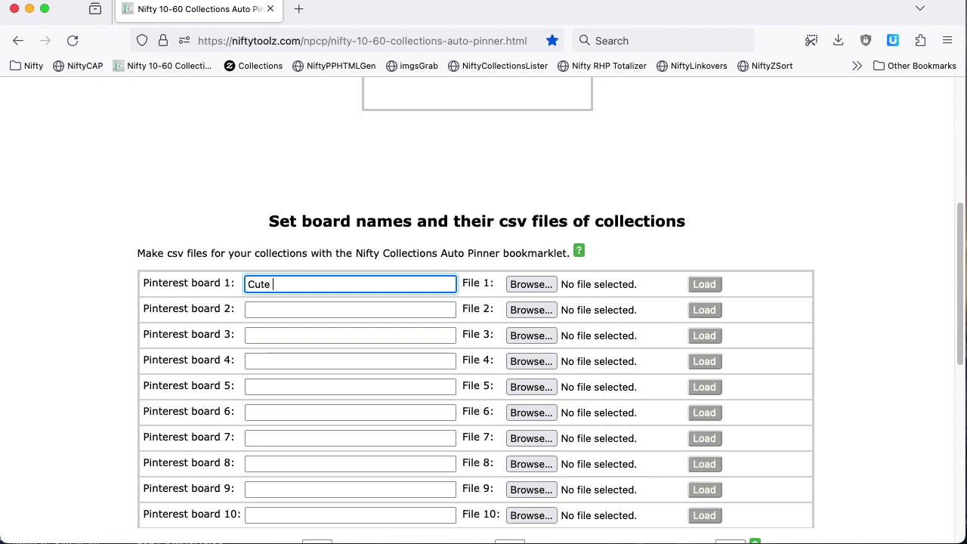
pyautogui.write('Animals')
pyautogui.click(524, 285)
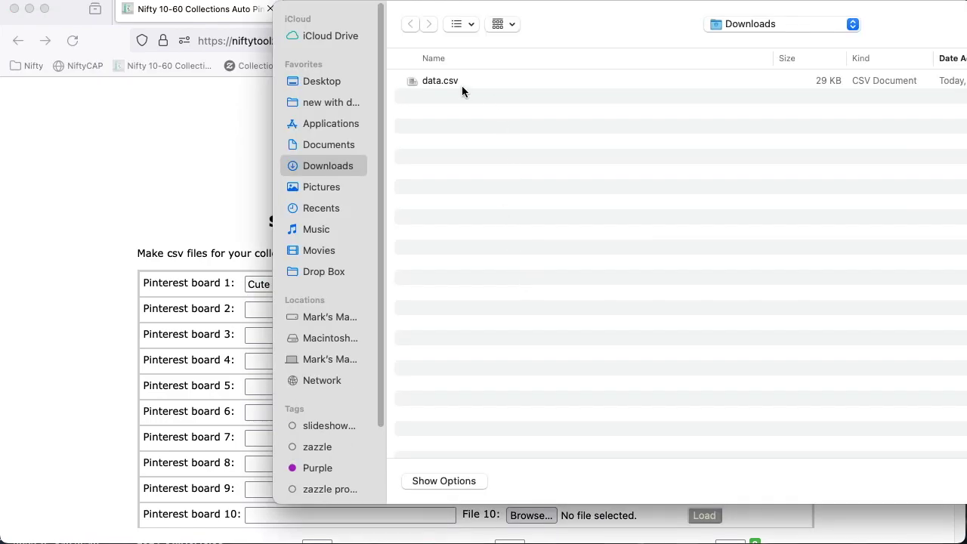
pyautogui.doubleClick(446, 81)
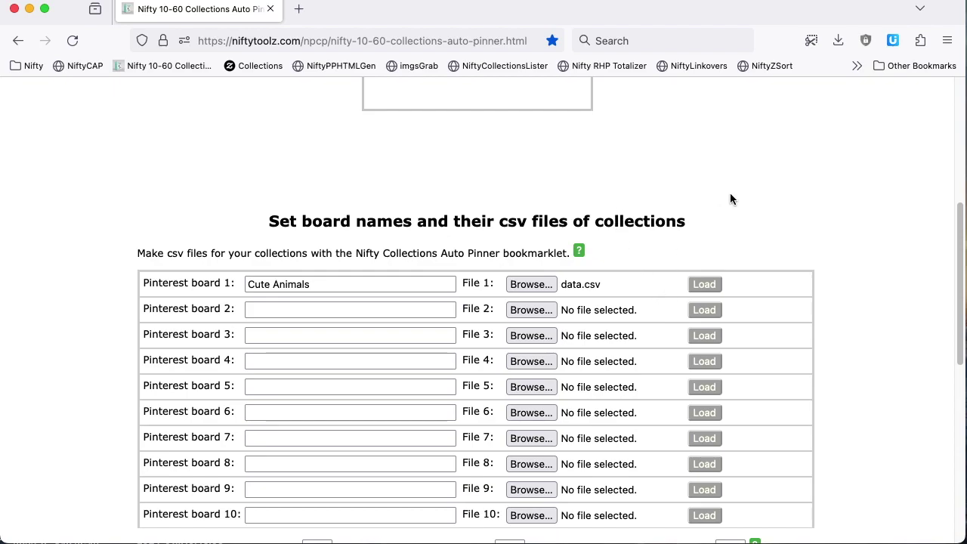
pyautogui.scroll(5, 739, 184)
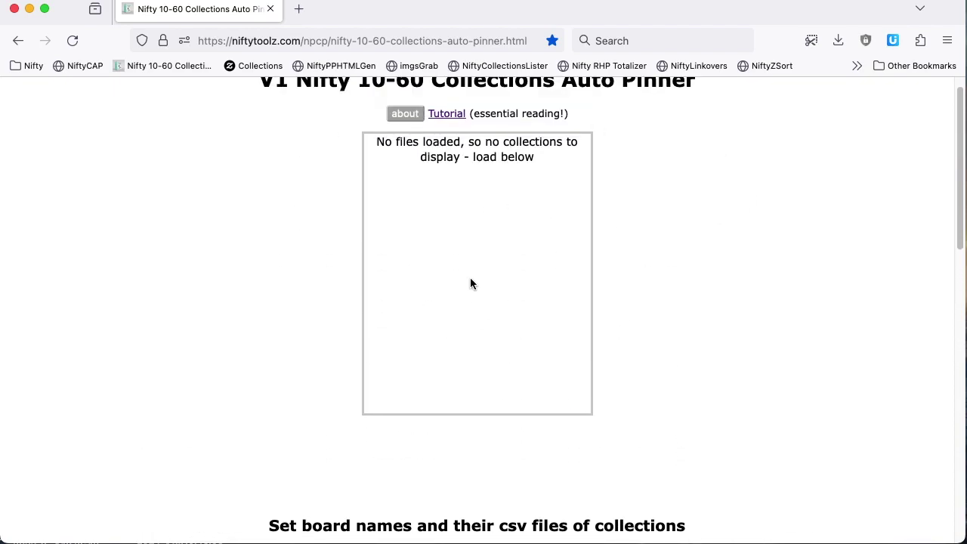
pyautogui.scroll(-5, 699, 330)
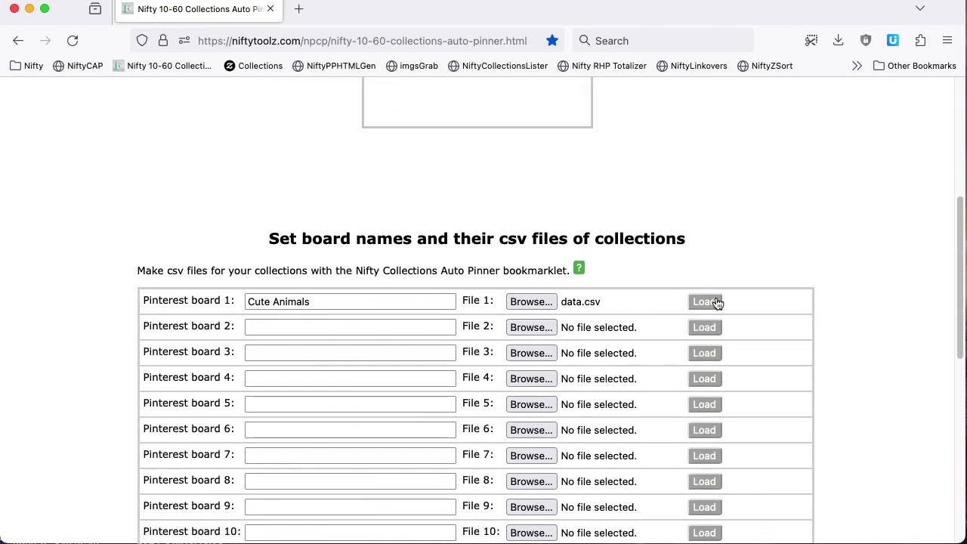
# Load the 60 collections from data.csv, review the 1 of 60 pager, and start the auto-pinning session.
pyautogui.click(713, 303)
pyautogui.scroll(-1, 847, 223)
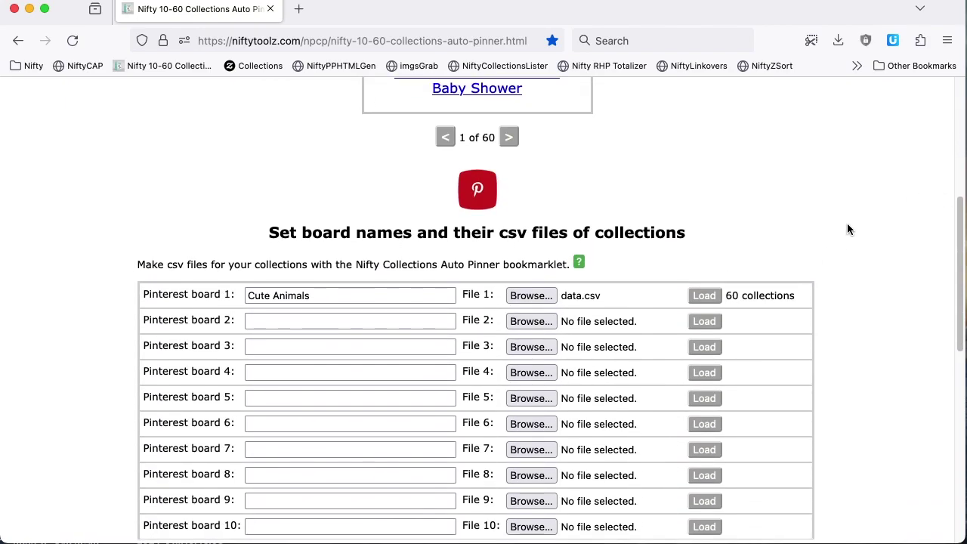
pyautogui.scroll(-1, 847, 225)
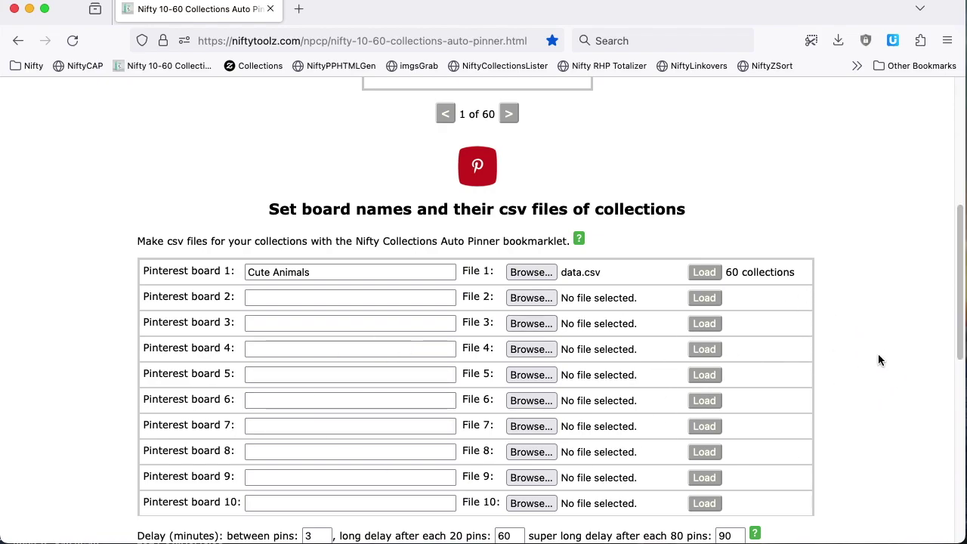
pyautogui.scroll(2, 869, 366)
pyautogui.scroll(5, 868, 370)
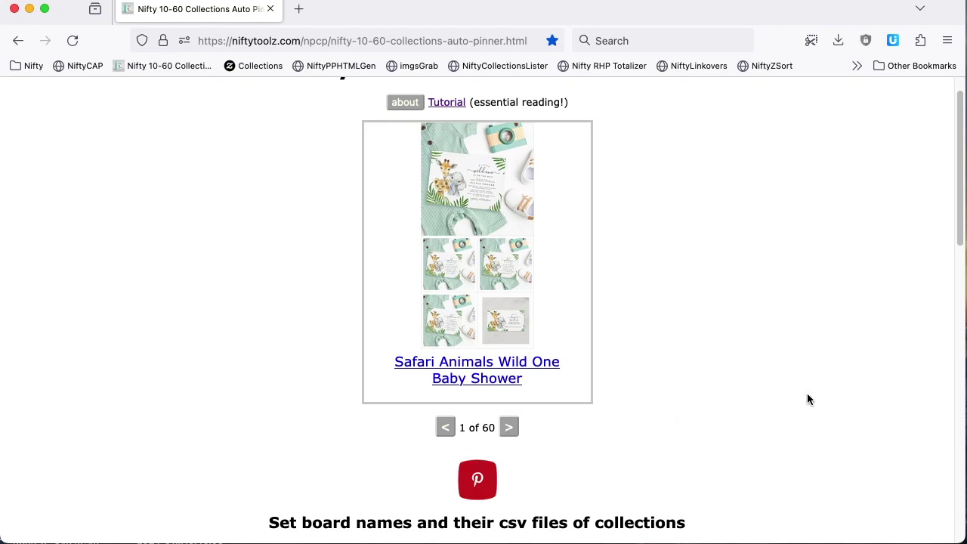
pyautogui.scroll(-10, 807, 394)
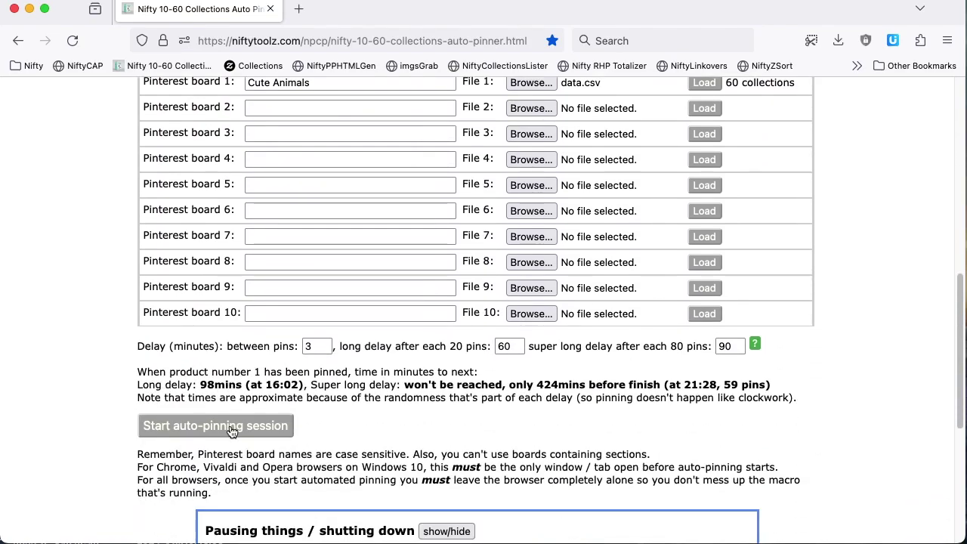
pyautogui.click(232, 428)
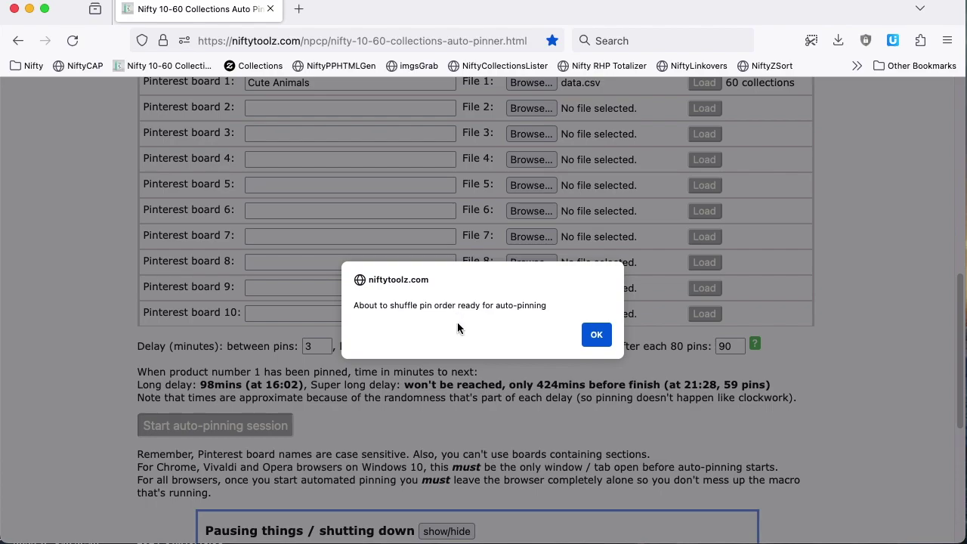
# Acknowledge the pin-order shuffle notice and allow the auto-pinner macro to be imported and run.
pyautogui.click(597, 336)
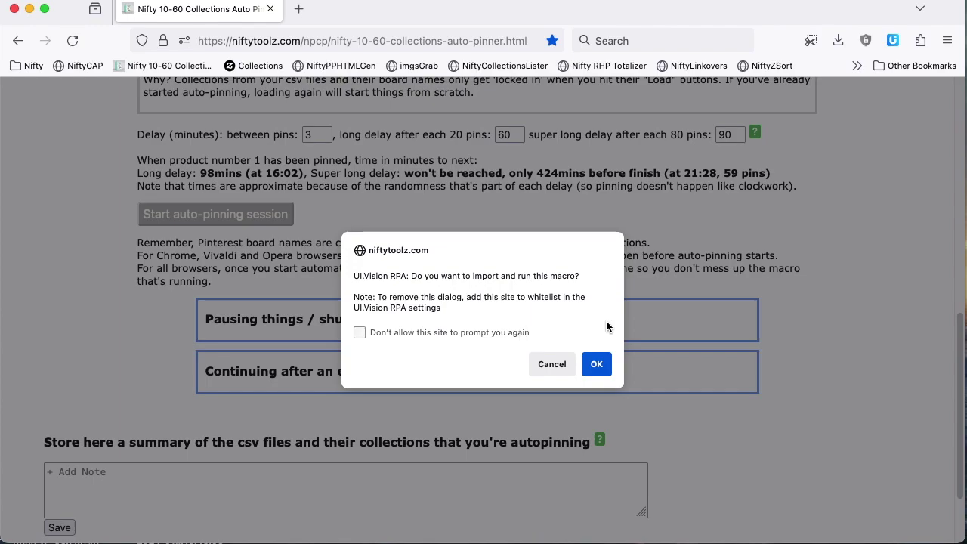
pyautogui.click(602, 368)
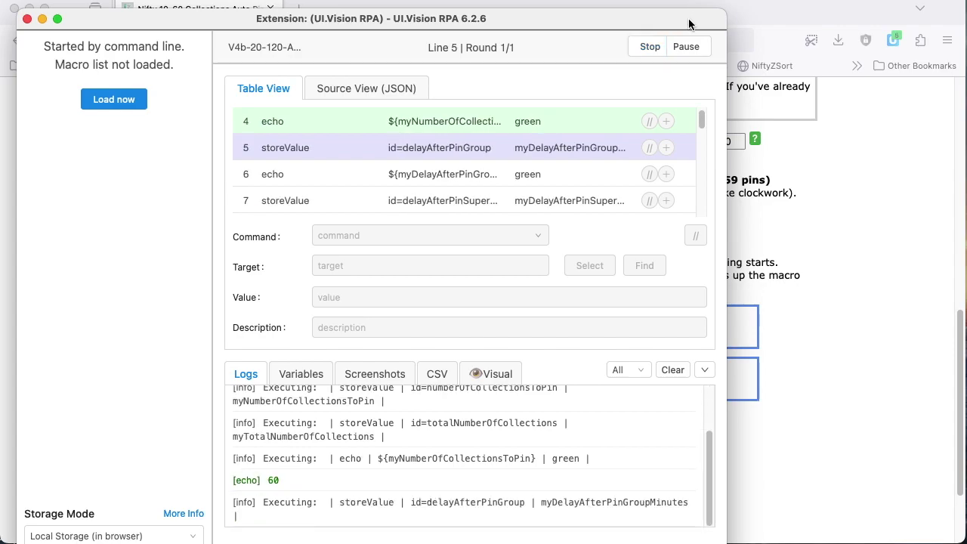
# Place the UI.Vision macro window and the Firefox window side by side to watch the pin builder.
pyautogui.moveTo(689, 25); pyautogui.dragTo(460, 8)
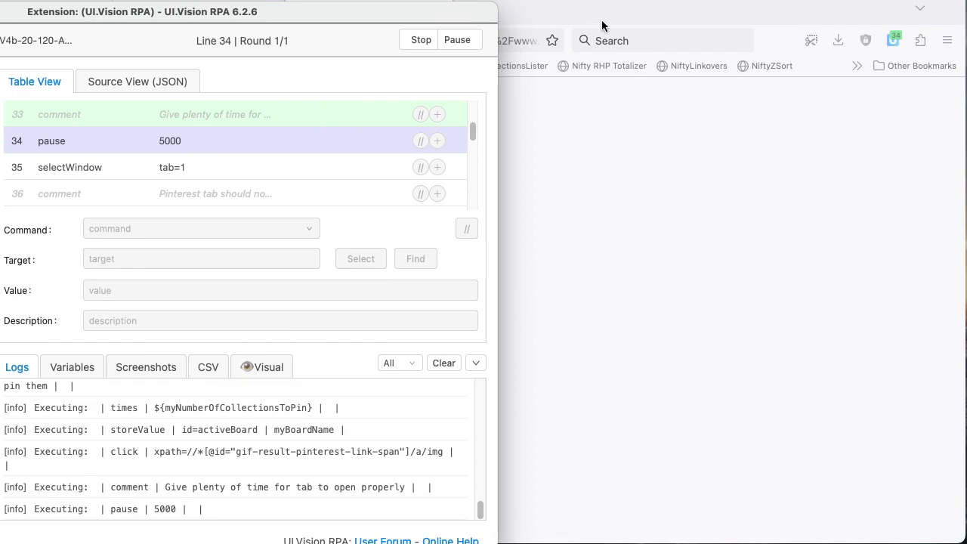
pyautogui.click(601, 18)
pyautogui.moveTo(645, 15); pyautogui.dragTo(935, 29)
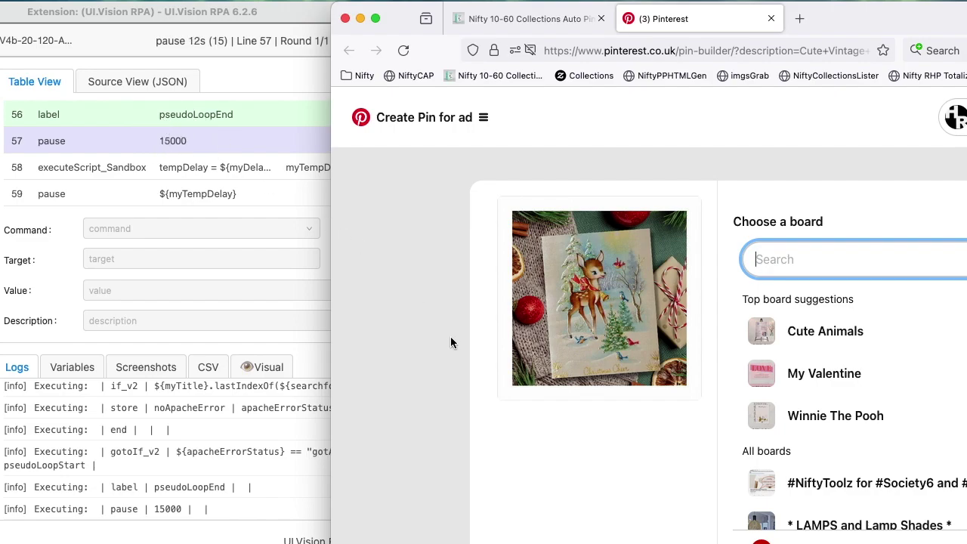
# Switch between UI.Vision and Pinterest while the macro publishes the vintage fawn card pin to Cute Animals.
pyautogui.click(256, 60)
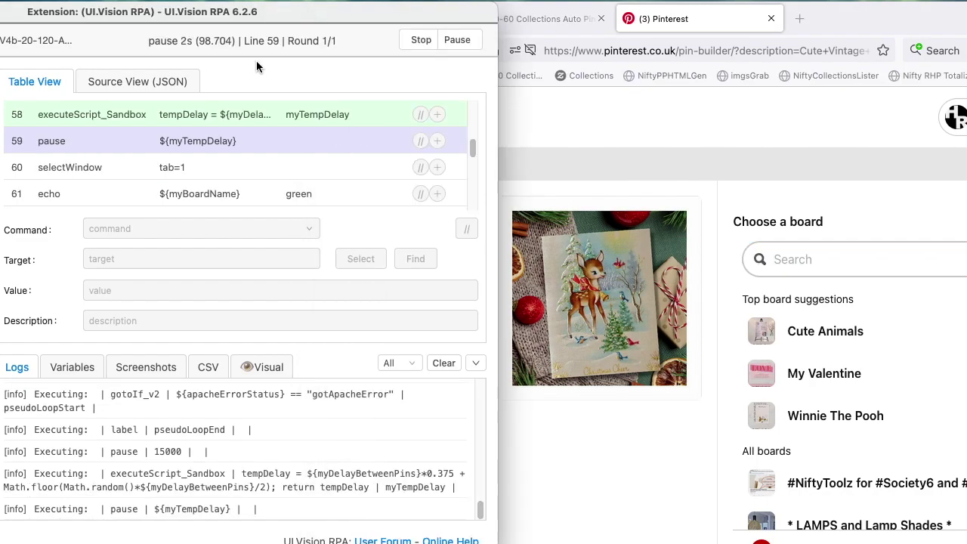
pyautogui.click(569, 26)
pyautogui.click(695, 18)
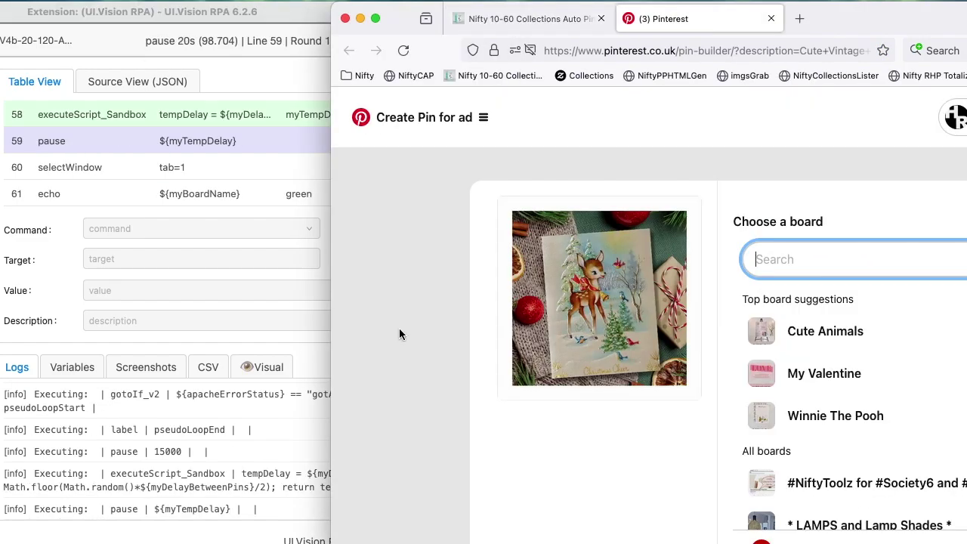
pyautogui.click(254, 77)
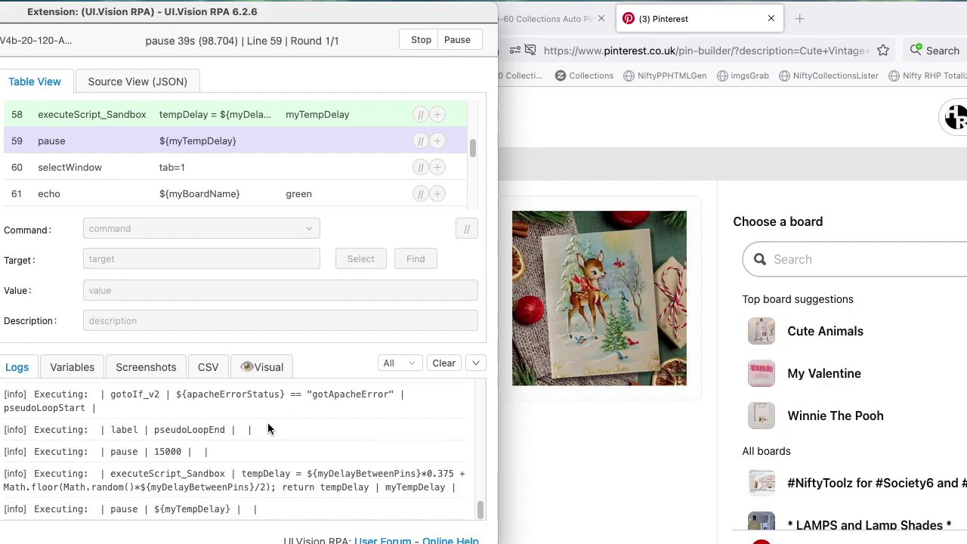
pyautogui.click(505, 45)
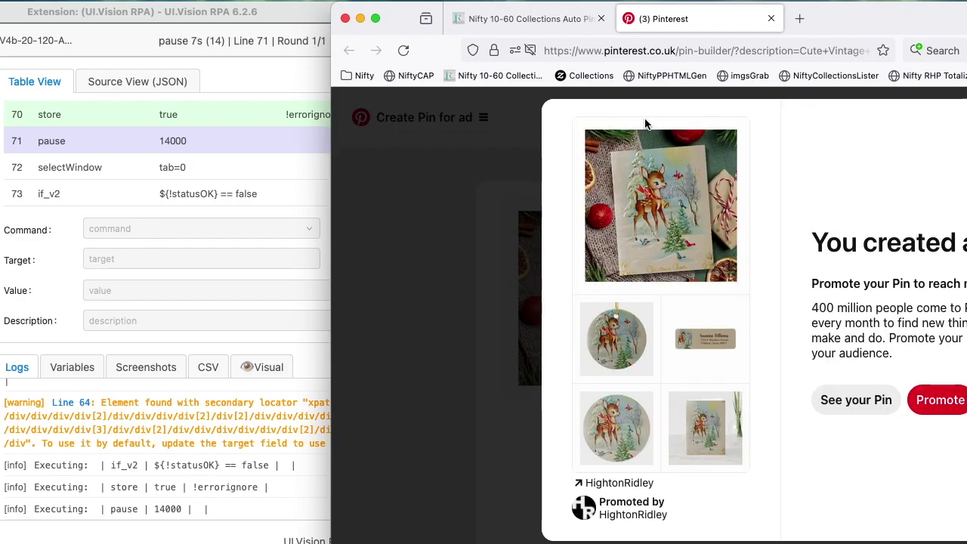
# Shift the Firefox window left and advance the pinner to collection 2, the Pet Christmas Card Collection.
pyautogui.moveTo(888, 13); pyautogui.dragTo(703, 4)
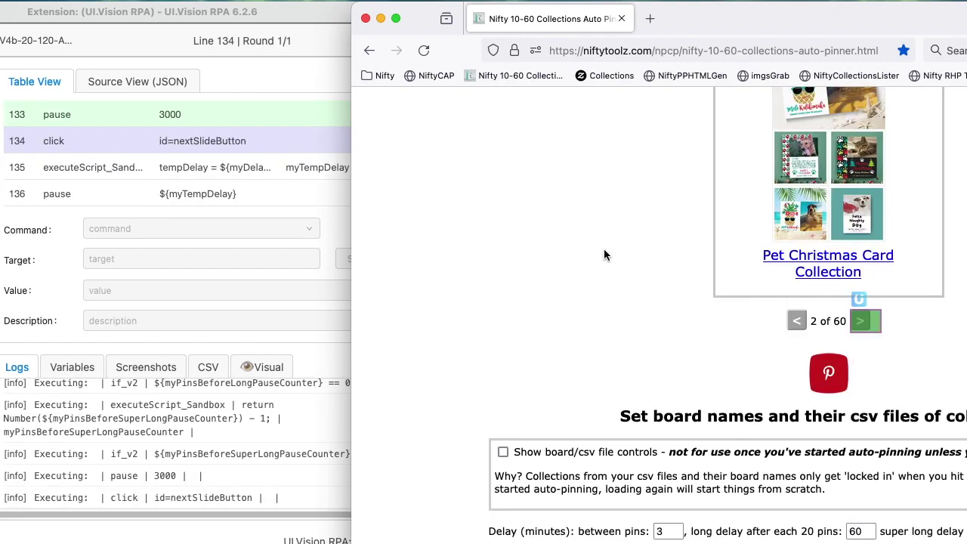
pyautogui.scroll(-5, 649, 128)
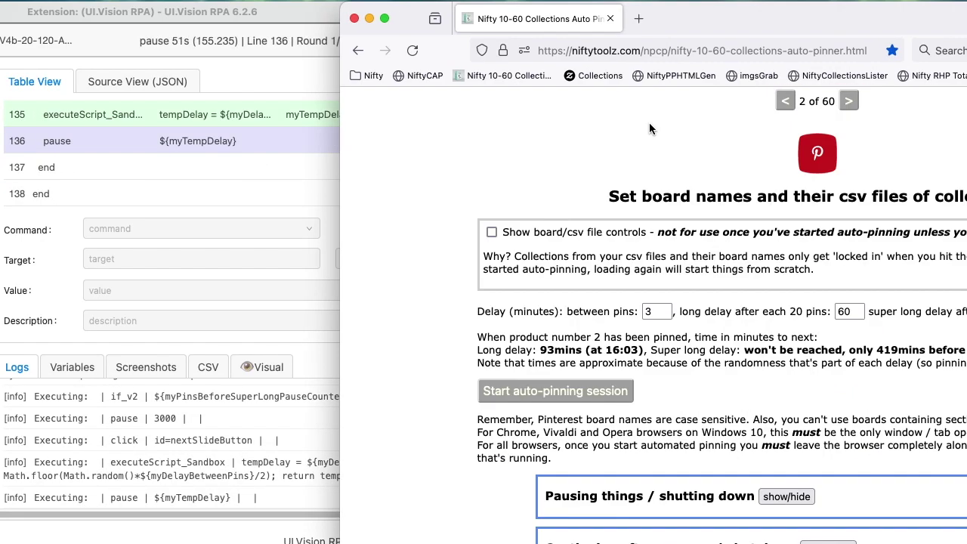